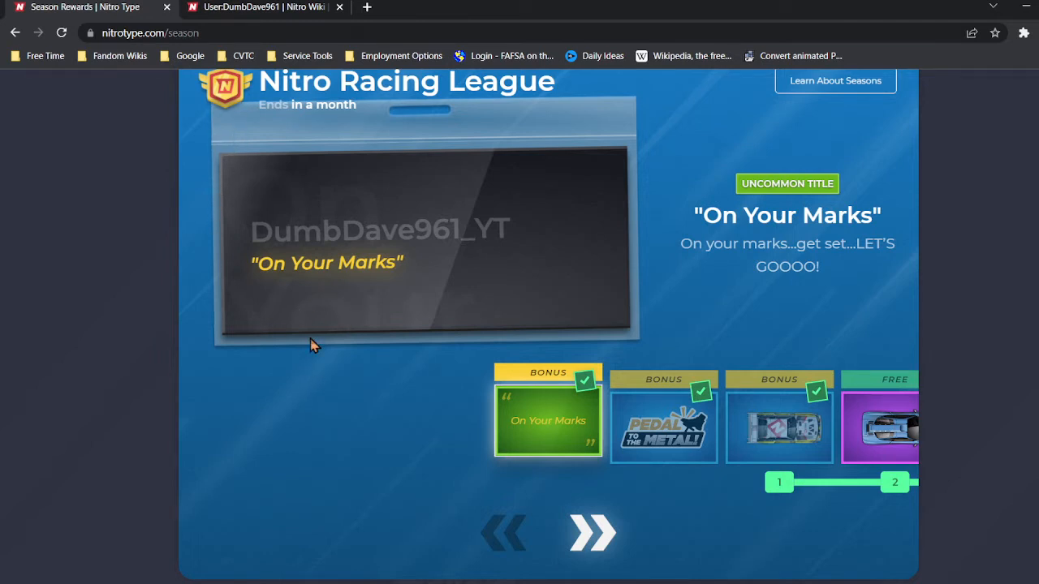
# Switch to the wiki tab and start a new article titled Template:SeasonTiers/43.
pyautogui.click(253, 6)
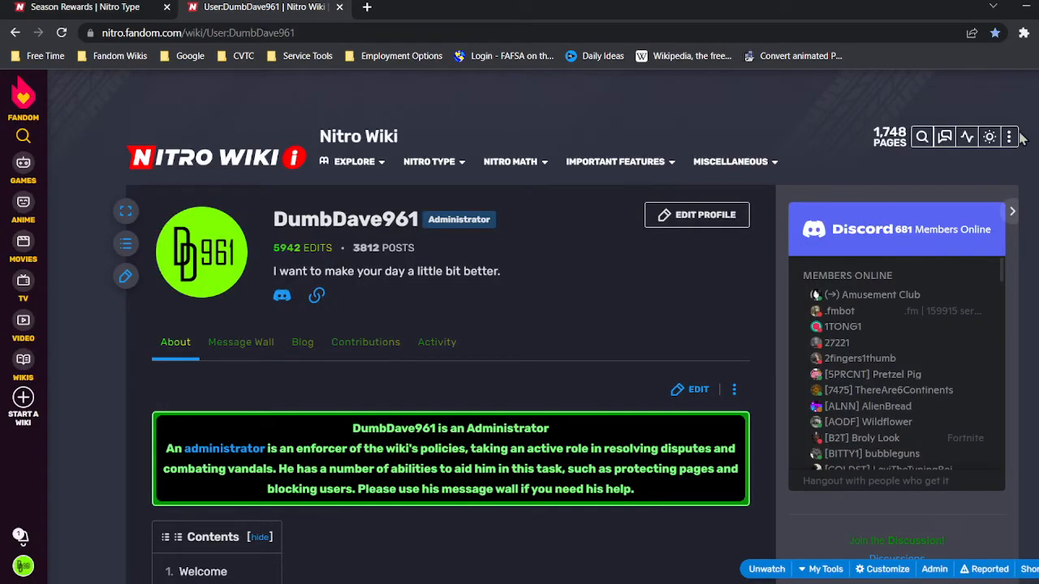
pyautogui.moveTo(1009, 138)
pyautogui.click(955, 166)
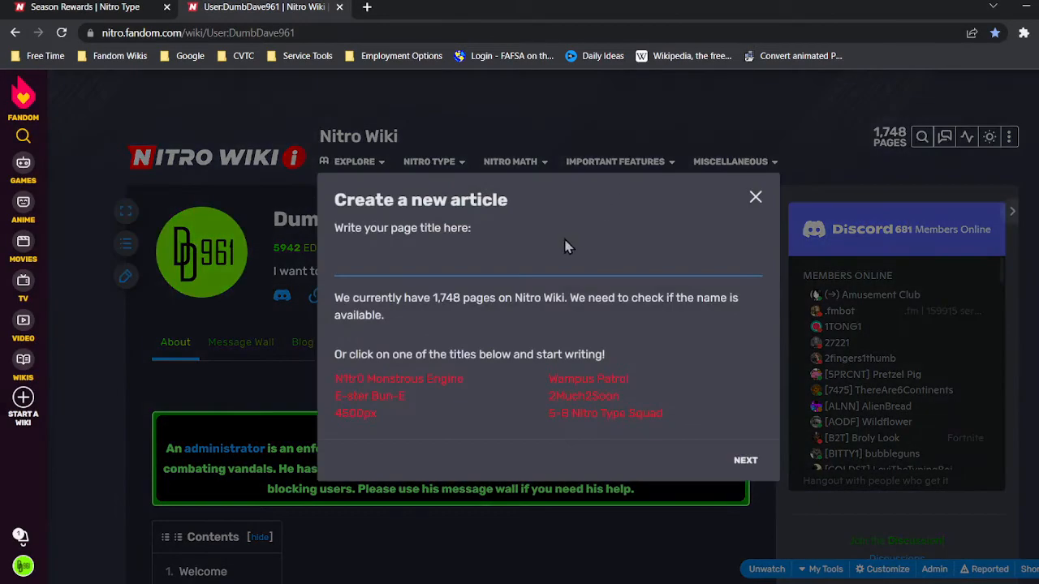
pyautogui.write('Back 2 School 2021 Season Is On!')
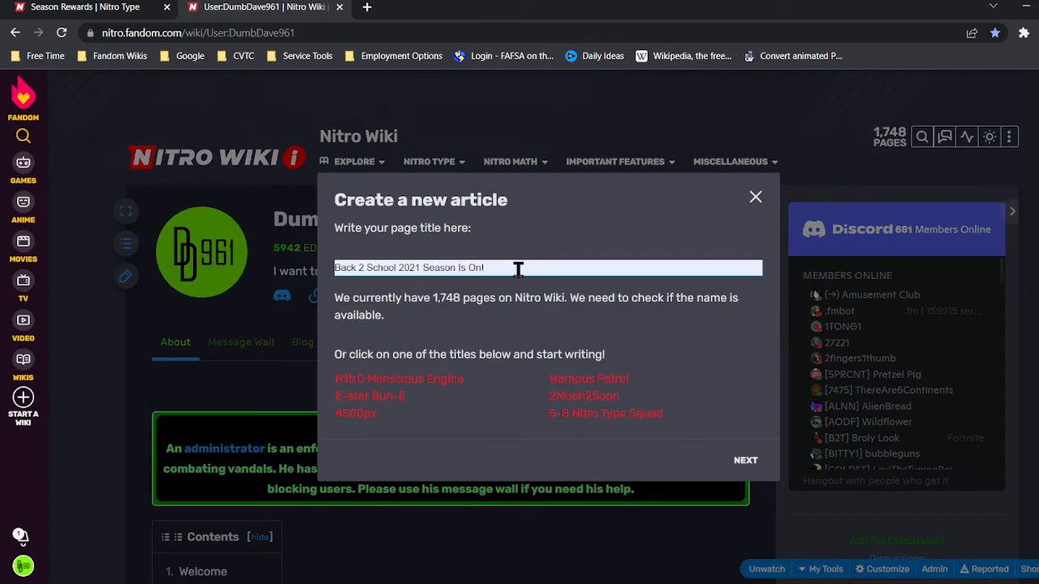
pyautogui.hotkey('ctrl', 'a')
pyautogui.write('Template:')
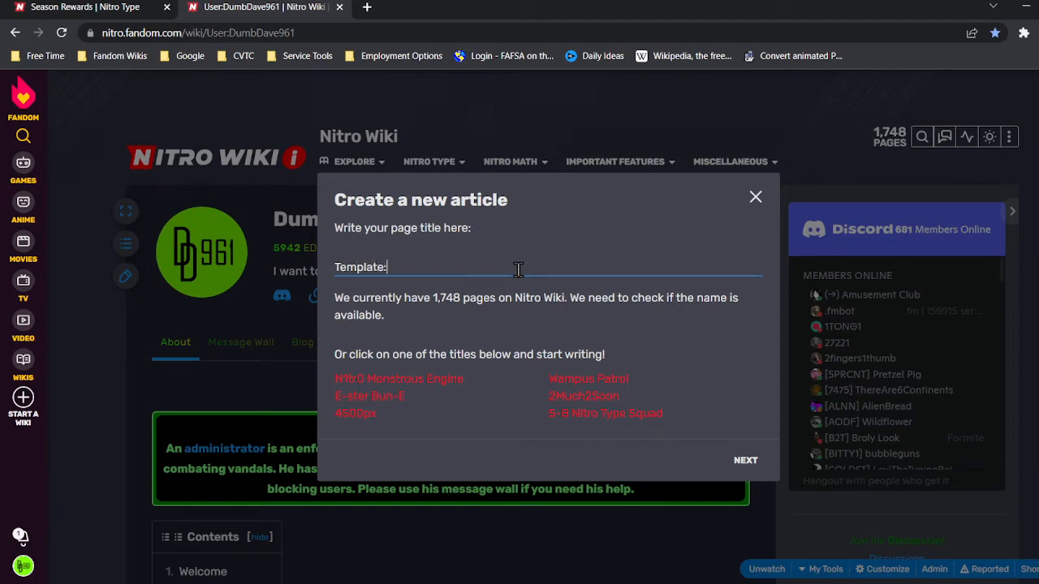
pyautogui.write('SeasonTiers/43')
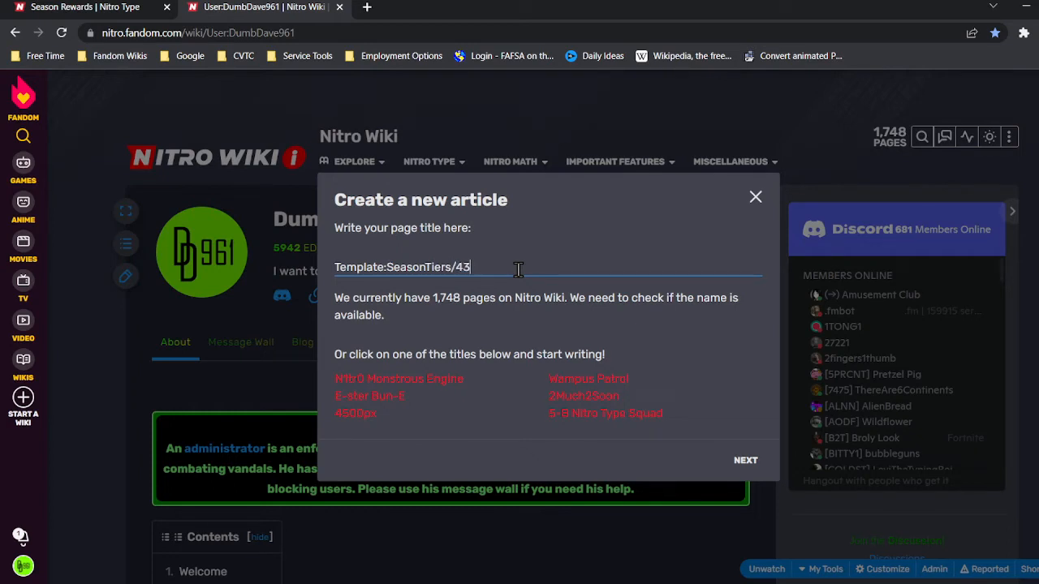
pyautogui.press('Return')
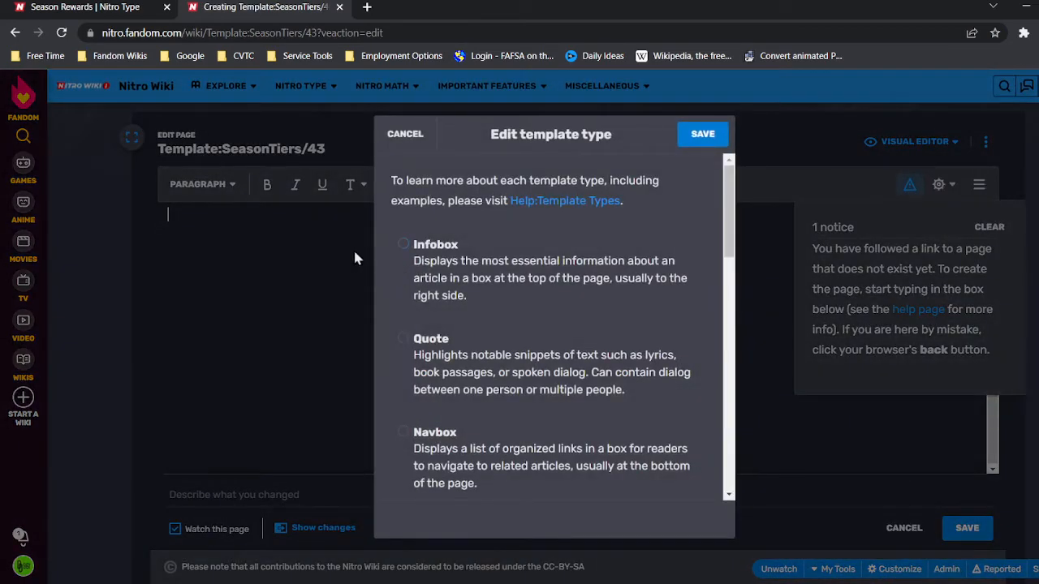
# Dismiss the template type prompt and switch the page editor to source editing mode.
pyautogui.click(405, 134)
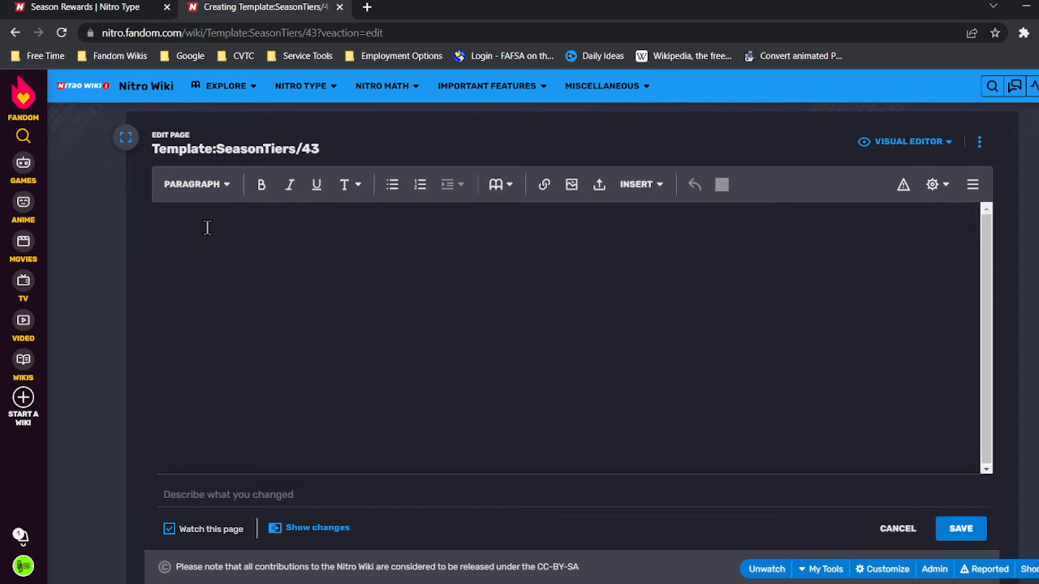
pyautogui.click(881, 143)
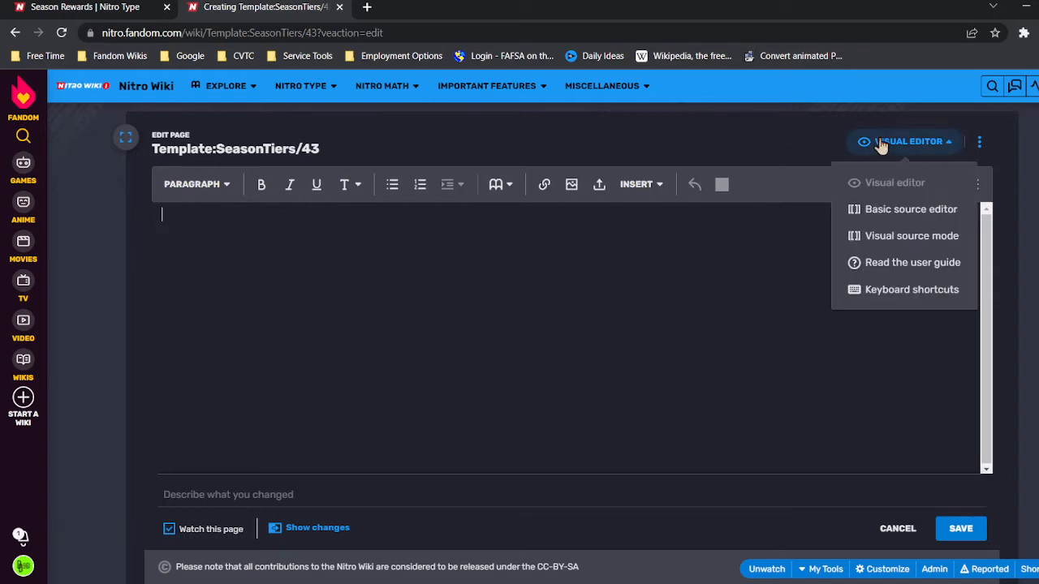
pyautogui.click(878, 240)
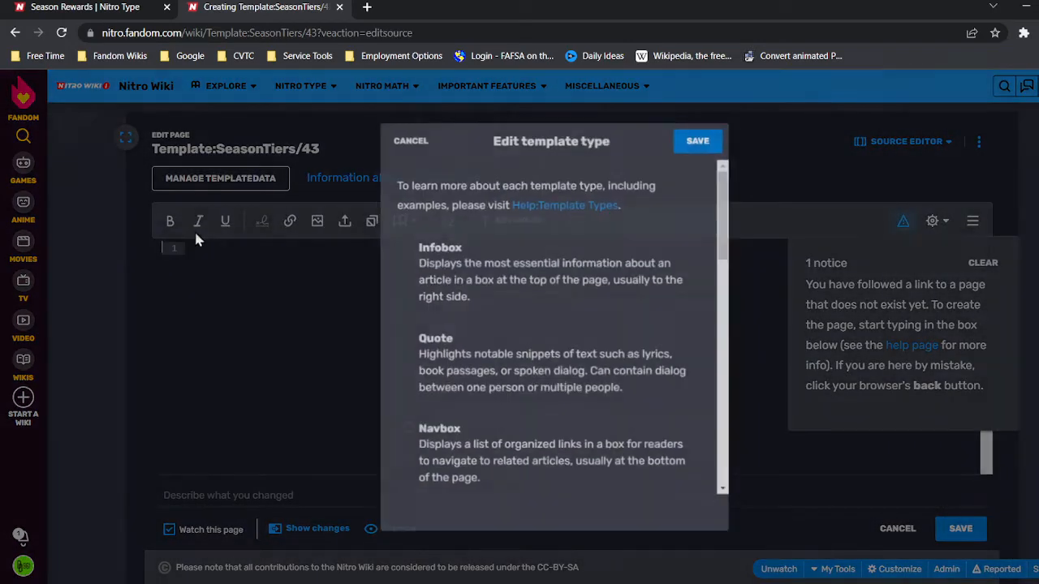
pyautogui.click(410, 140)
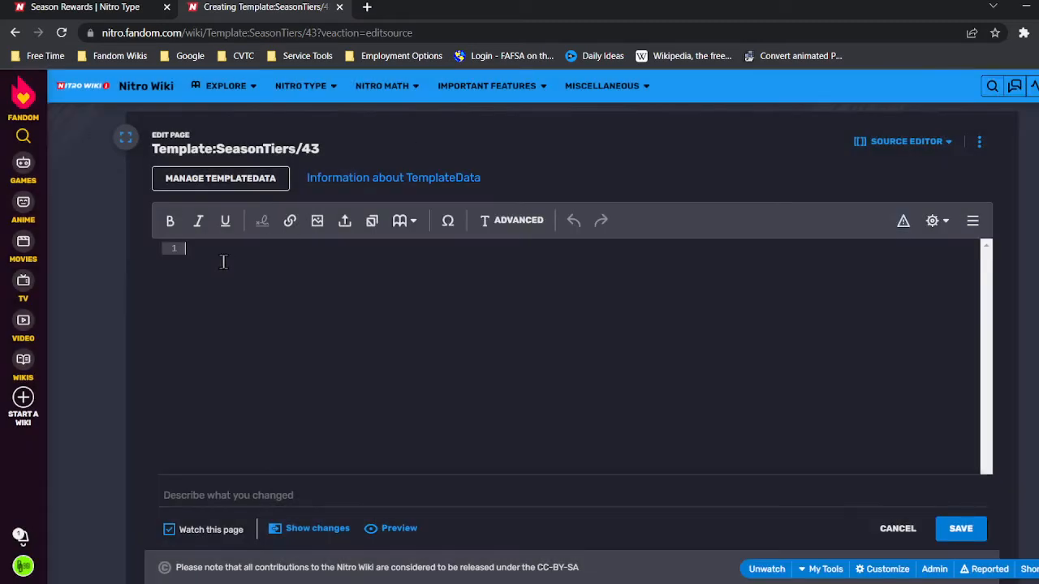
# Paste the season tiers table code into the source editor.
pyautogui.hotkey('ctrl', 'v')
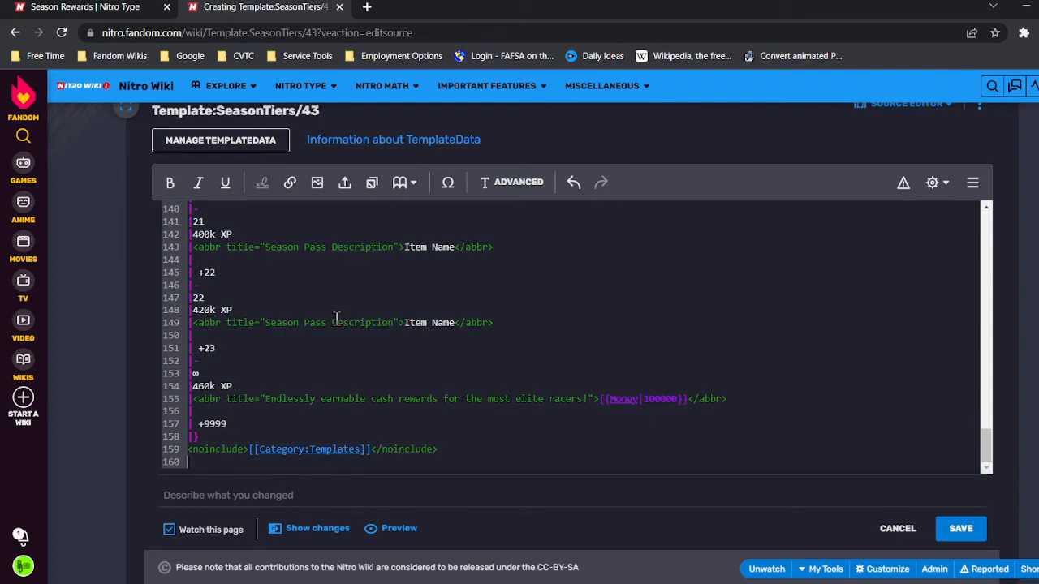
pyautogui.scroll(20, 313, 355)
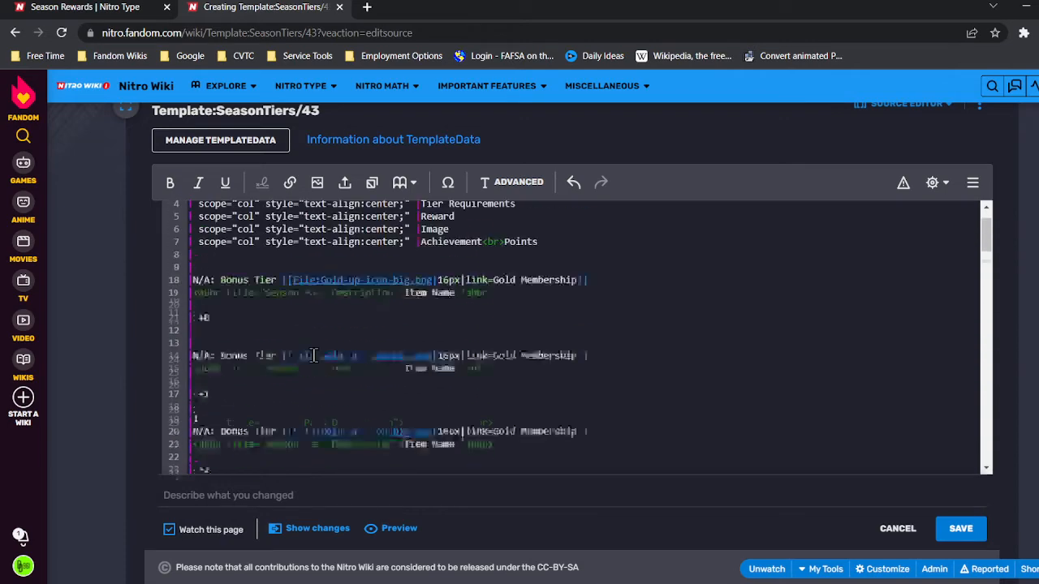
pyautogui.click(212, 349)
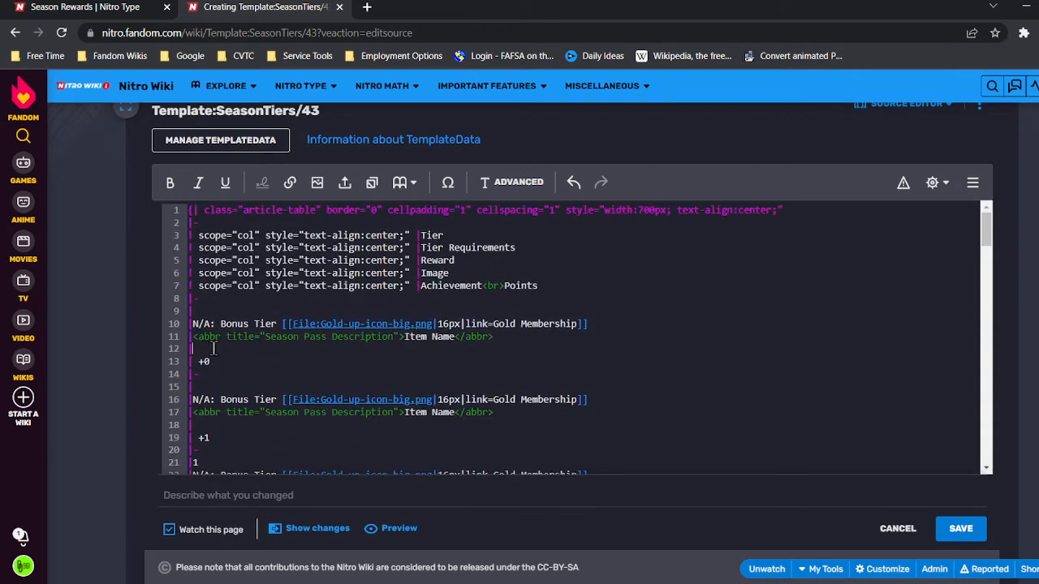
pyautogui.scroll(1, 262, 341)
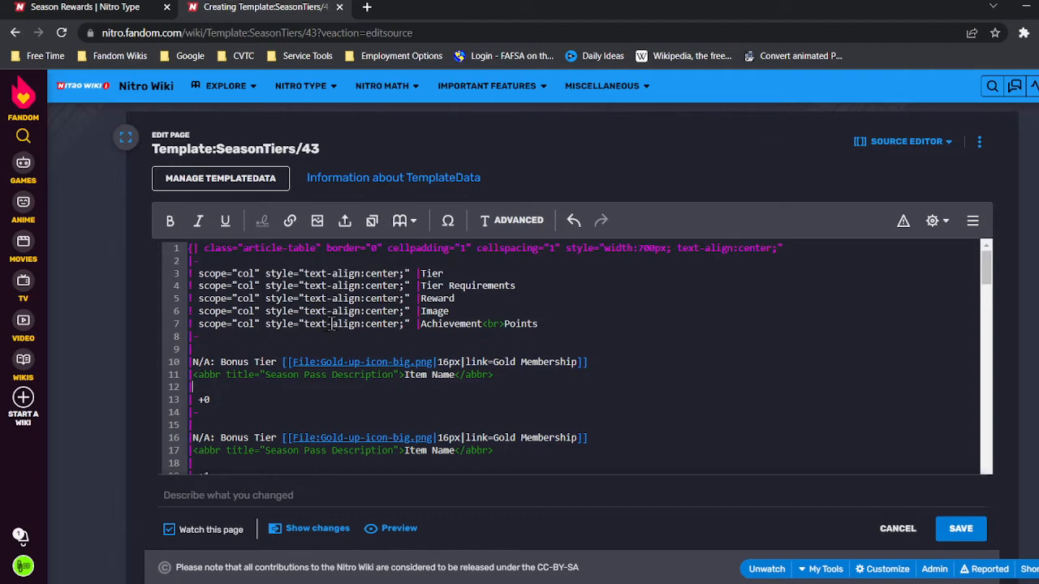
pyautogui.scroll(-1, 332, 312)
pyautogui.scroll(-20, 332, 311)
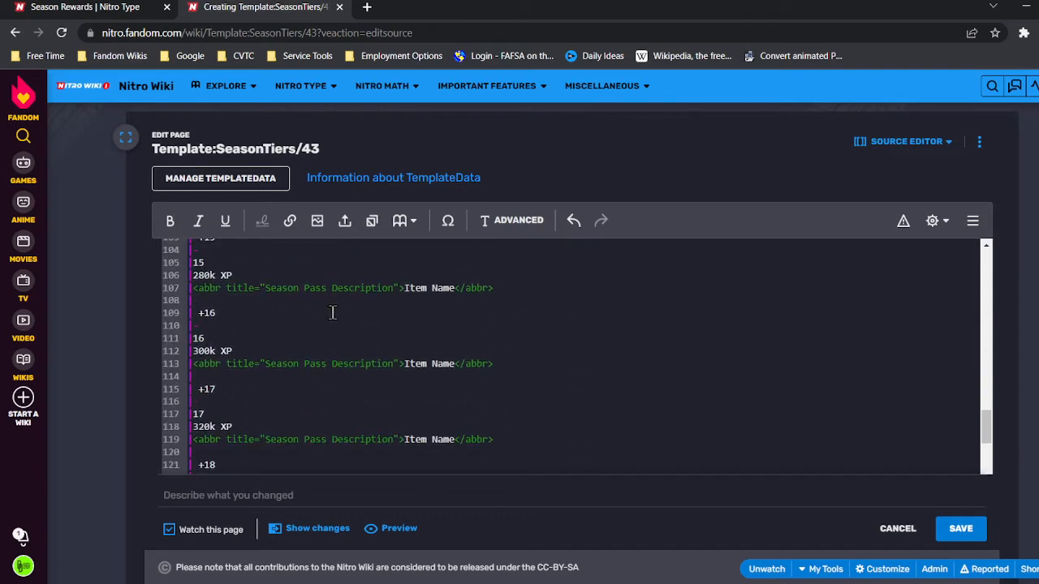
pyautogui.scroll(-2, 325, 333)
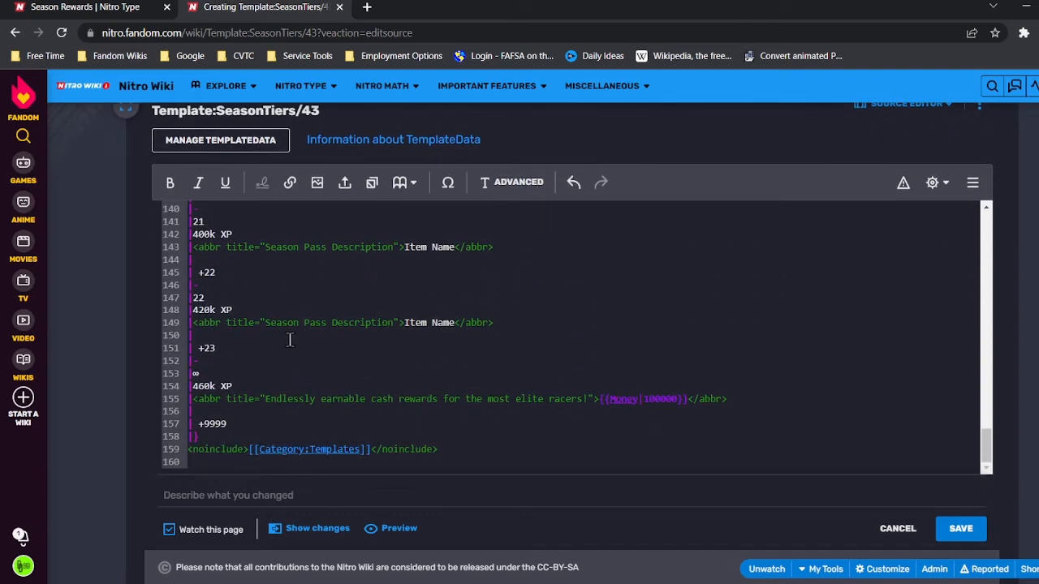
# Inspect the closing noinclude category line at the end of the pasted code.
pyautogui.tripleClick(233, 445)
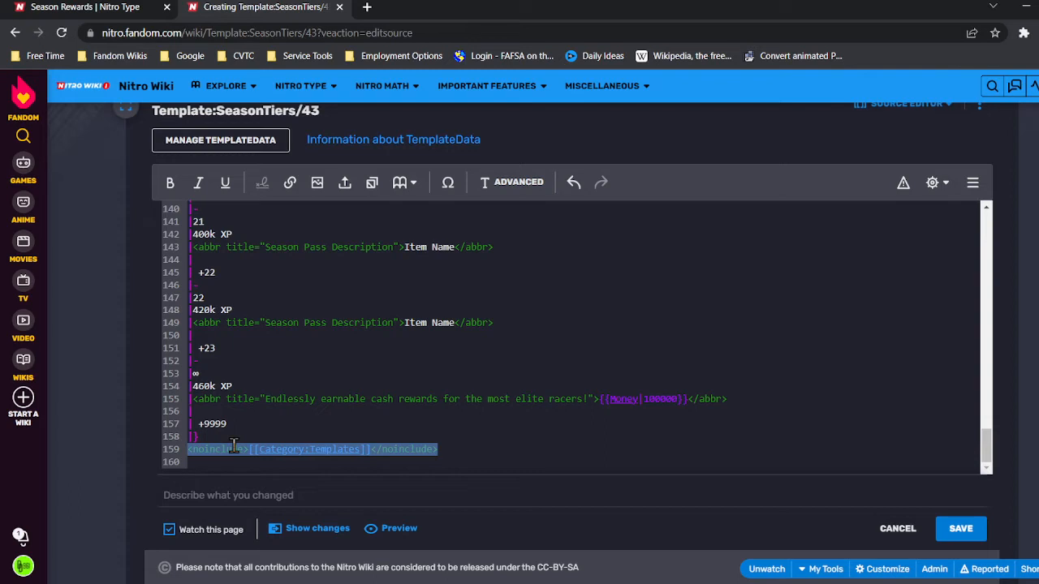
pyautogui.click(245, 424)
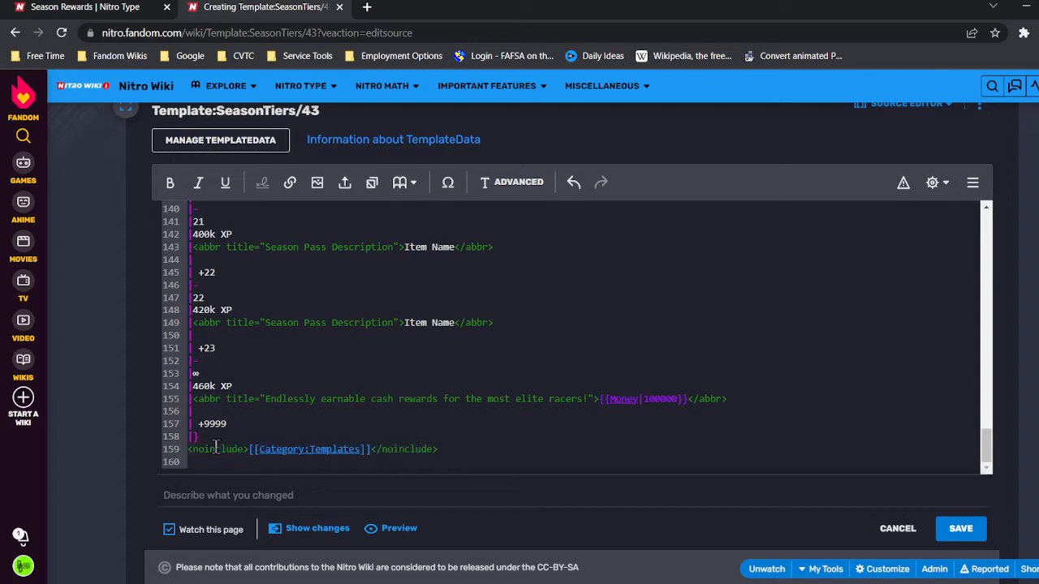
pyautogui.click(222, 436)
pyautogui.click(367, 449)
pyautogui.click(253, 439)
# Append a {{{1|}}} parameter after the first bonus tier's Item Name abbreviation on line 11.
pyautogui.scroll(1, 378, 403)
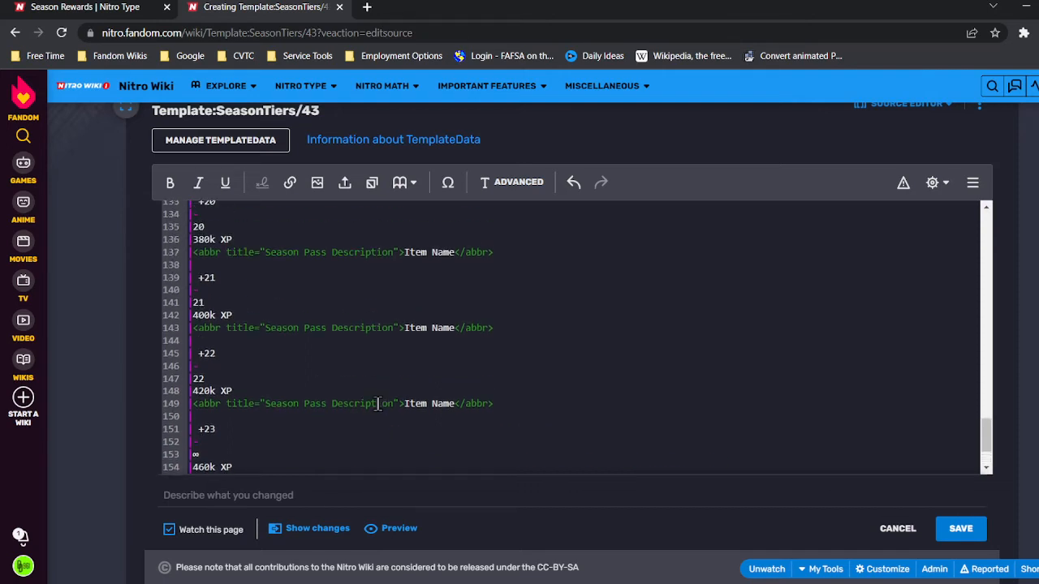
pyautogui.scroll(20, 377, 403)
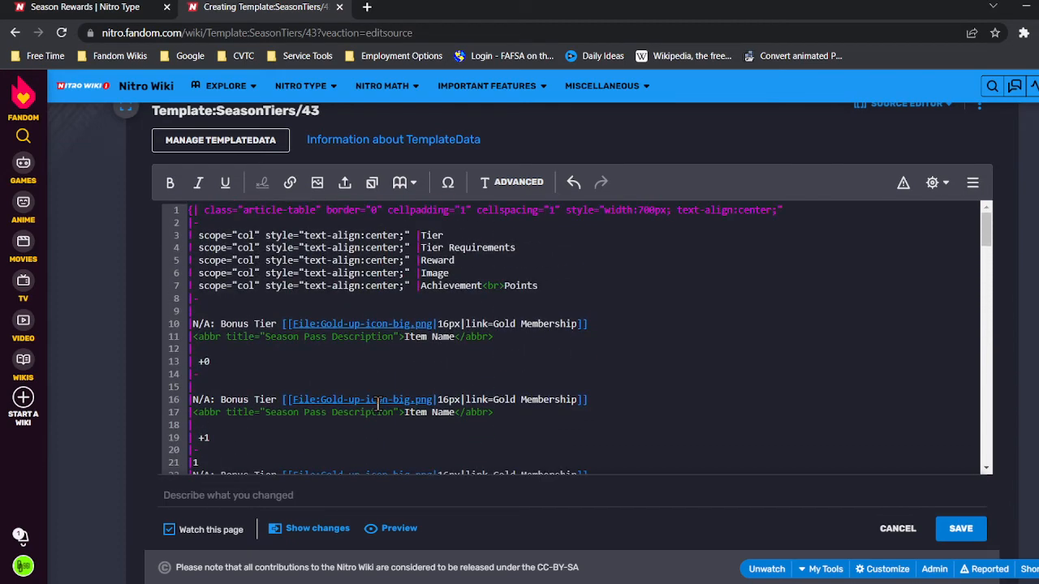
pyautogui.click(533, 335)
pyautogui.write('{{{')
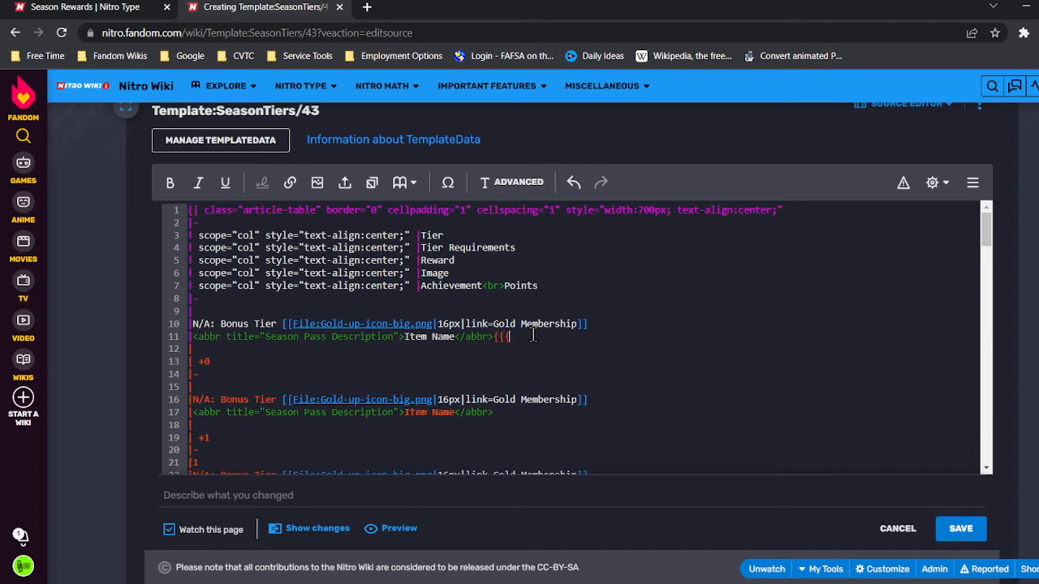
pyautogui.write('1|}}}')
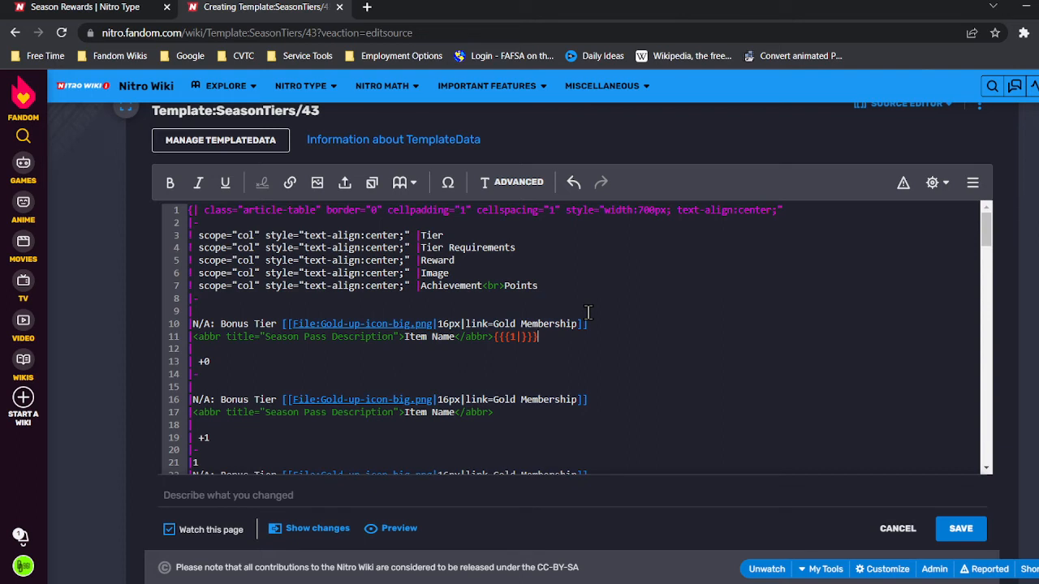
# Add a NewsHeading template call with the text News Heading after that parameter.
pyautogui.write('{{')
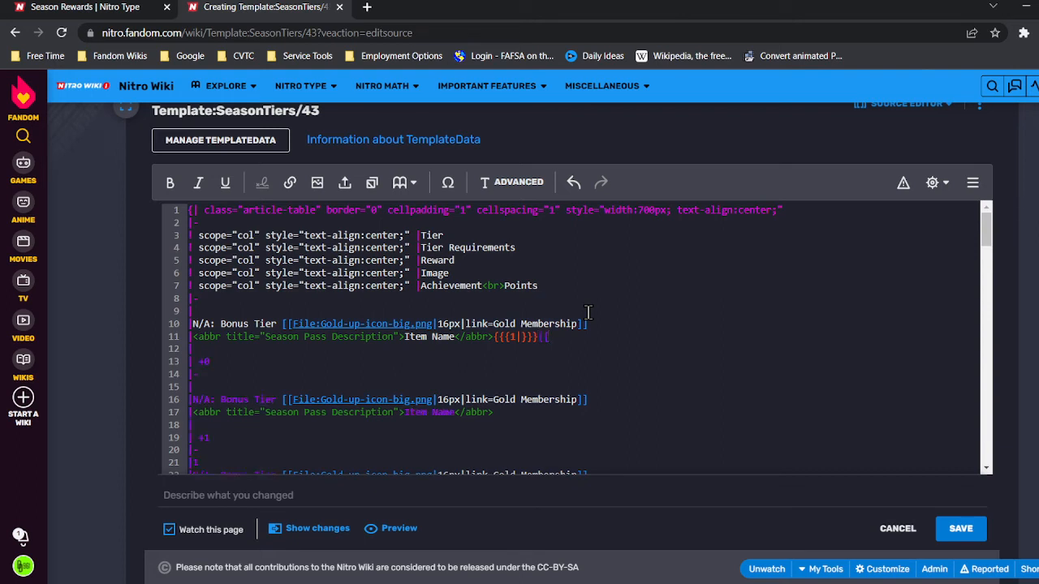
pyautogui.write('NewsHeading}}')
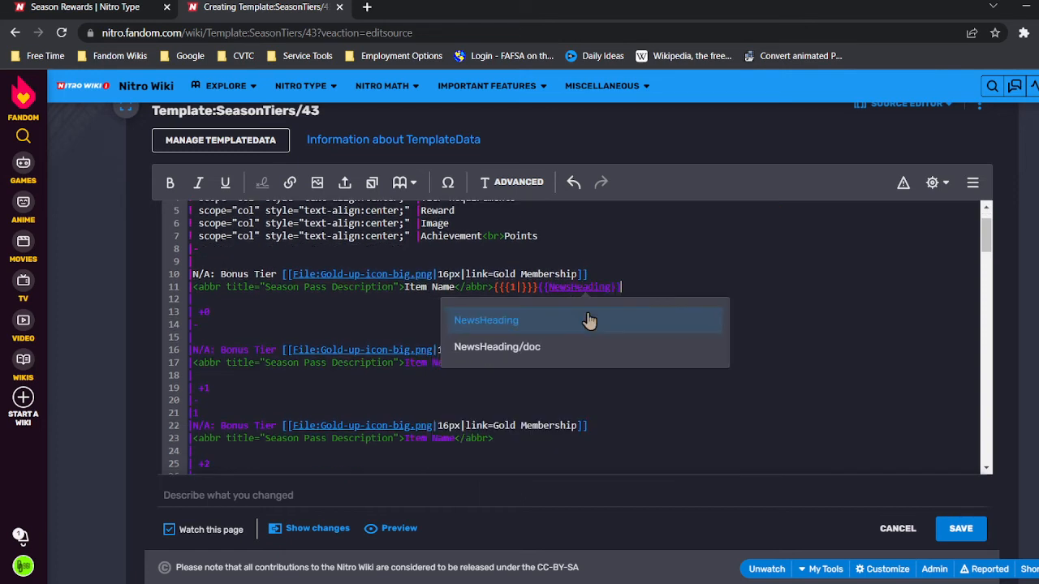
pyautogui.click(588, 316)
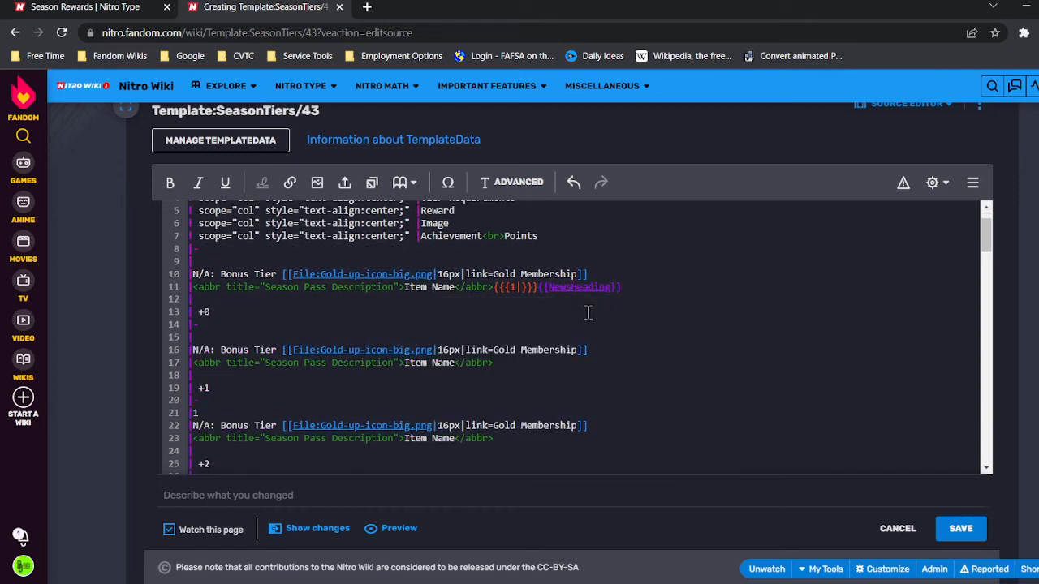
pyautogui.write('|News Heading')
# Delete the parameter and template text added to the end of line 11.
pyautogui.click(507, 289)
pyautogui.moveTo(497, 289); pyautogui.dragTo(728, 258)
pyautogui.press('BackSpace')
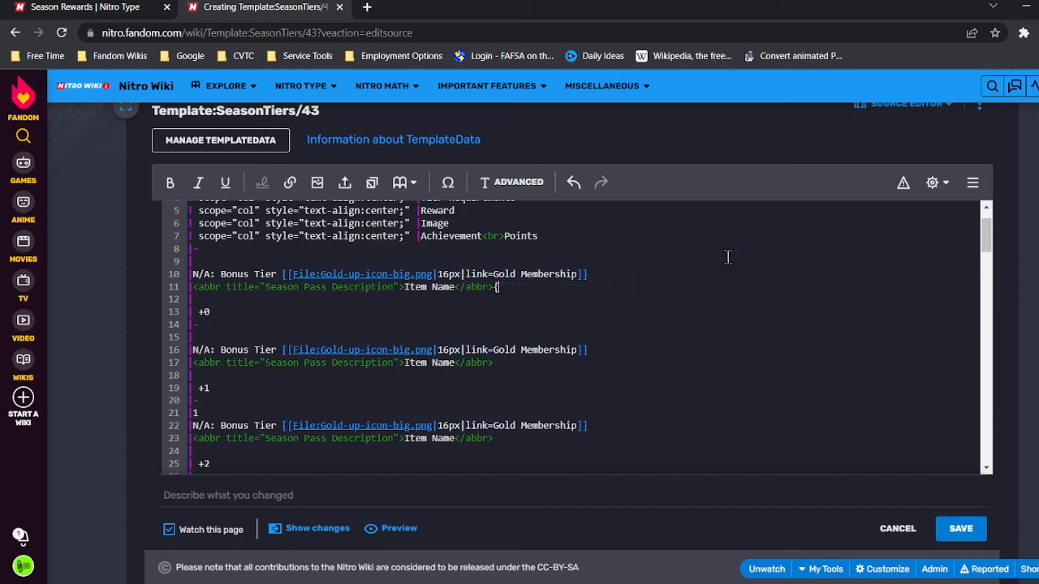
pyautogui.press('BackSpace')
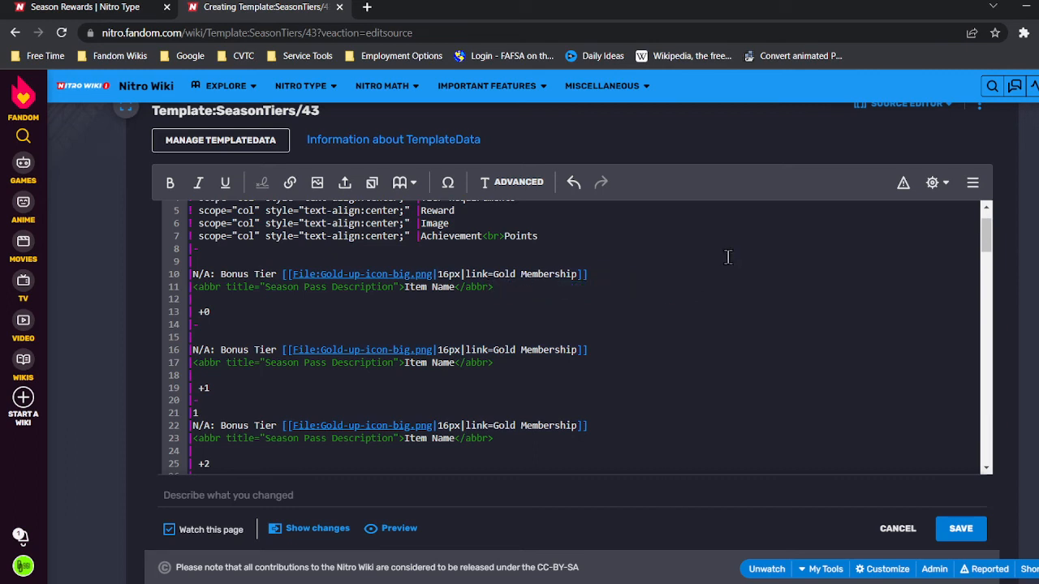